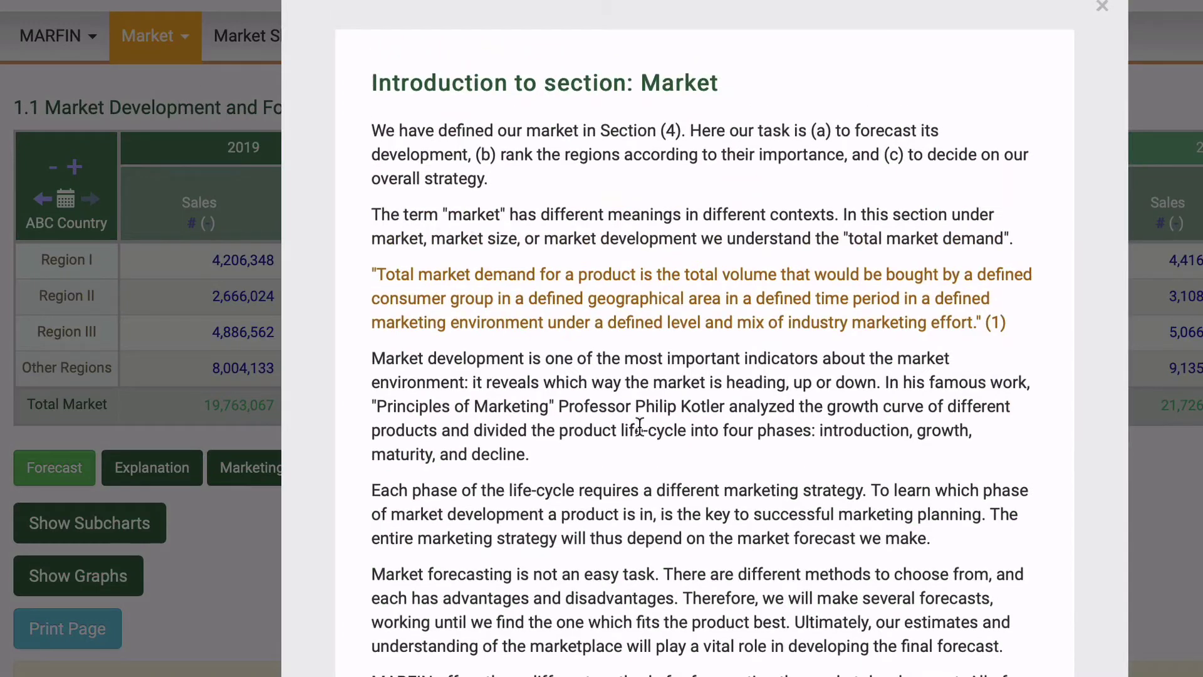
# Read the Market section's introduction on forecasting methods and its overview of the information needed.
pyautogui.scroll(-10, 643, 431)
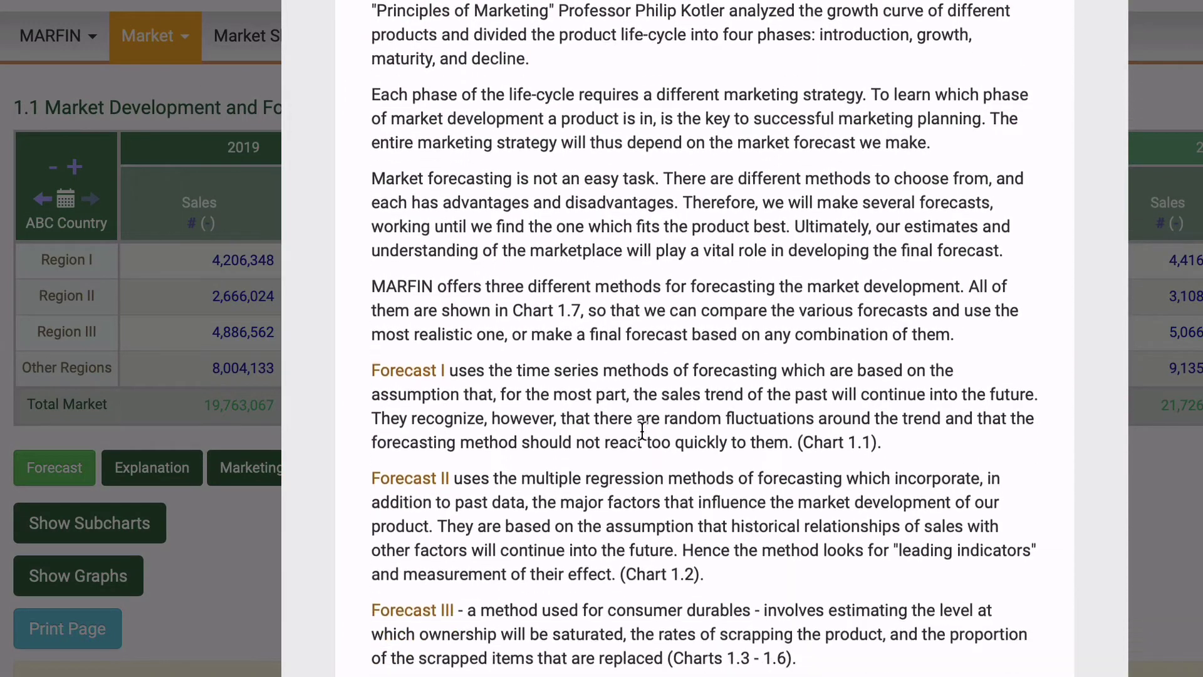
pyautogui.scroll(-1, 643, 431)
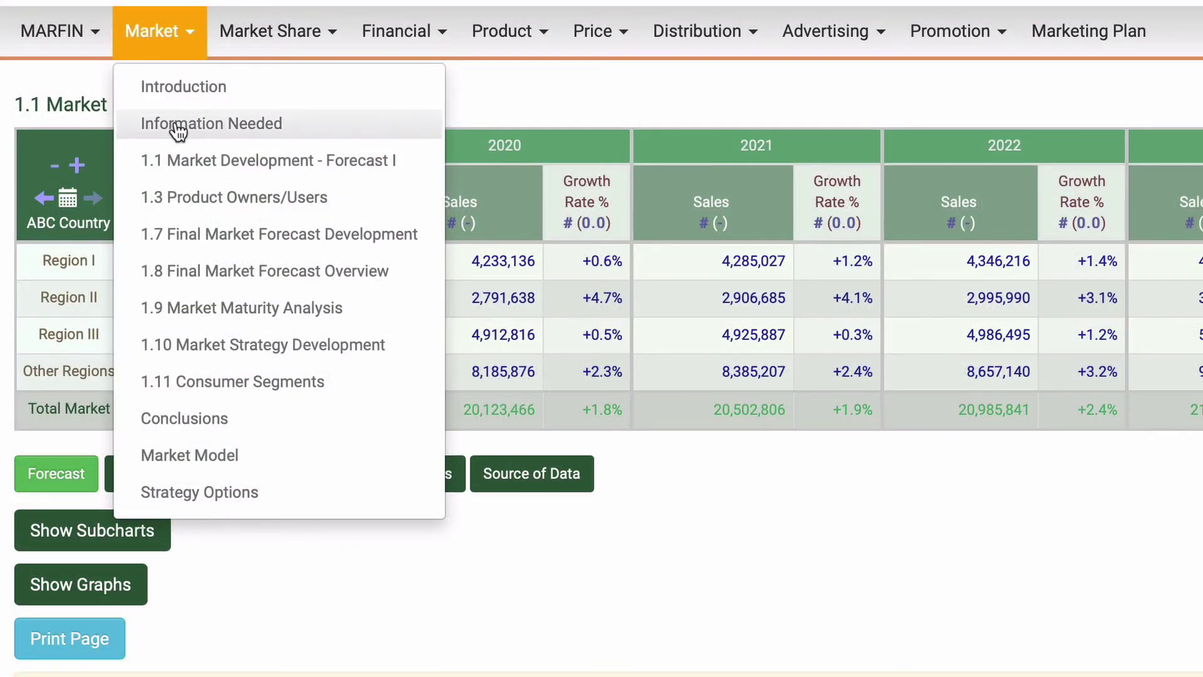
pyautogui.click(178, 129)
pyautogui.scroll(-10, 726, 257)
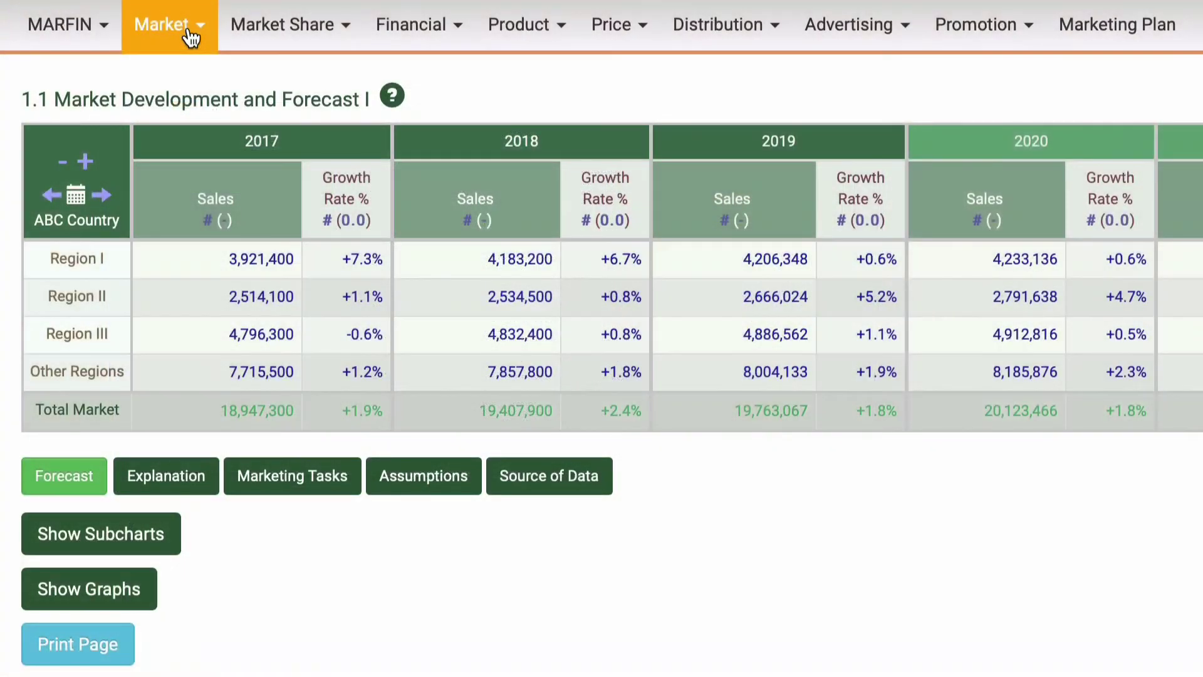
# Open the Market section's Conclusions and look through its fields from market characterization to market strategy and beyond.
pyautogui.click(190, 37)
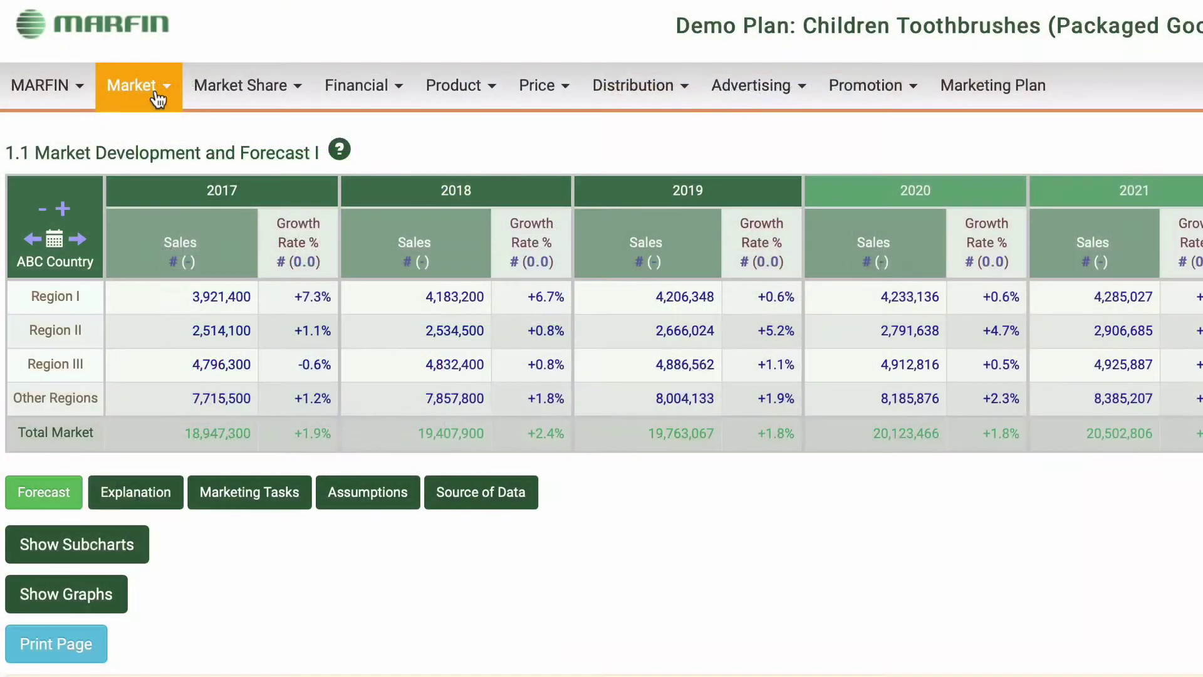
pyautogui.click(158, 96)
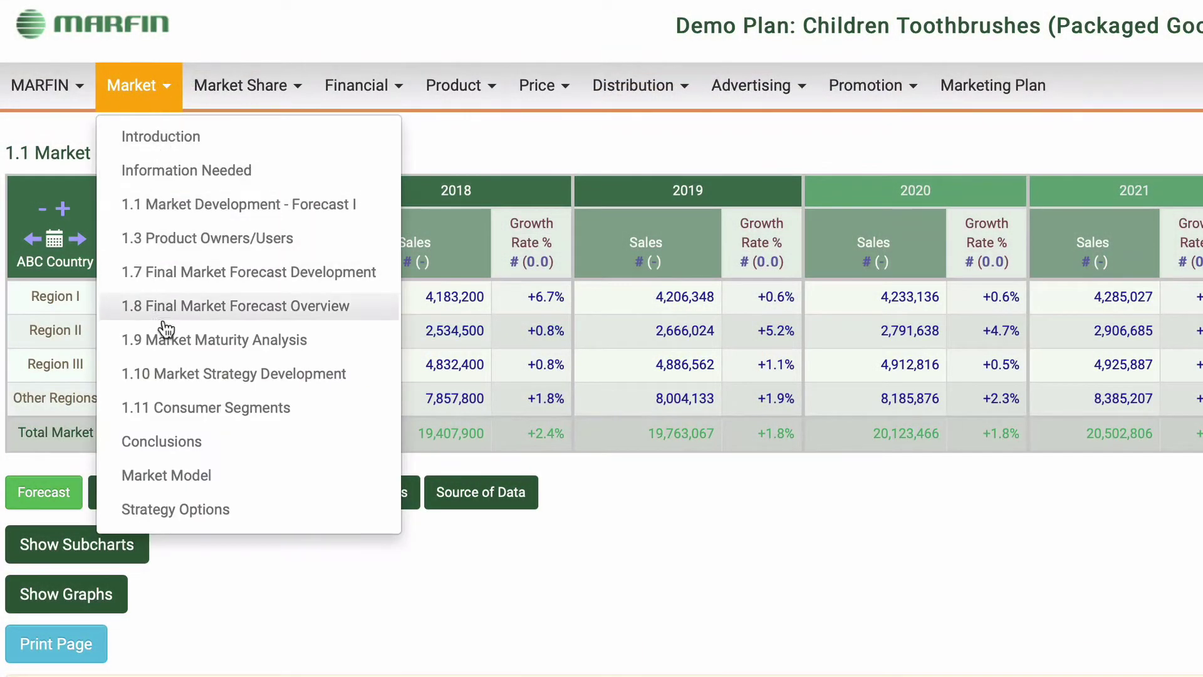
pyautogui.click(182, 442)
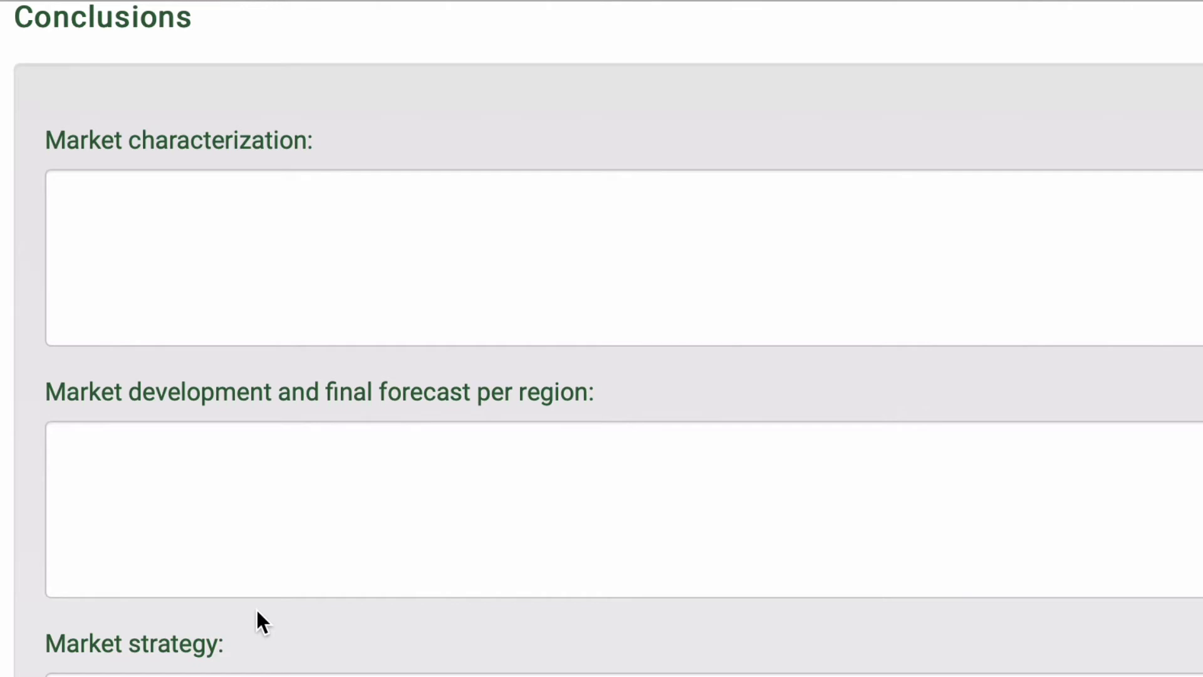
pyautogui.scroll(-5, 256, 607)
pyautogui.scroll(-3, 255, 607)
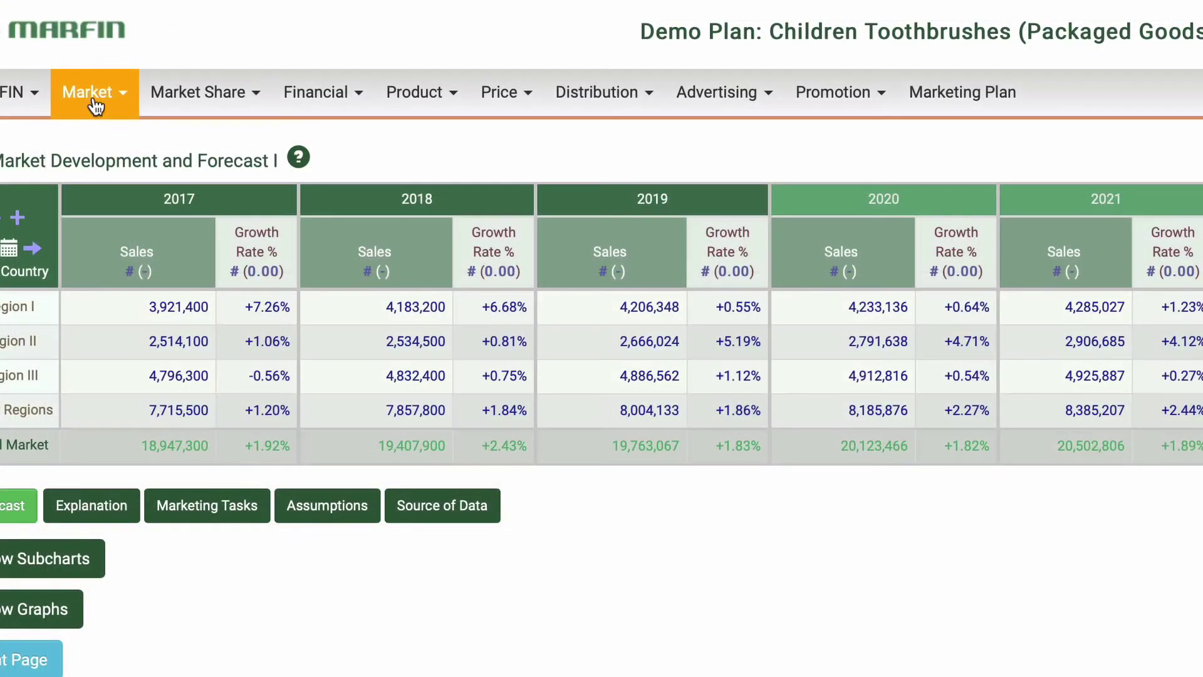
# Review the Market strategy options for the introduction, growth, maturity and decline phases, and open the Market Share strategy options.
pyautogui.click(93, 97)
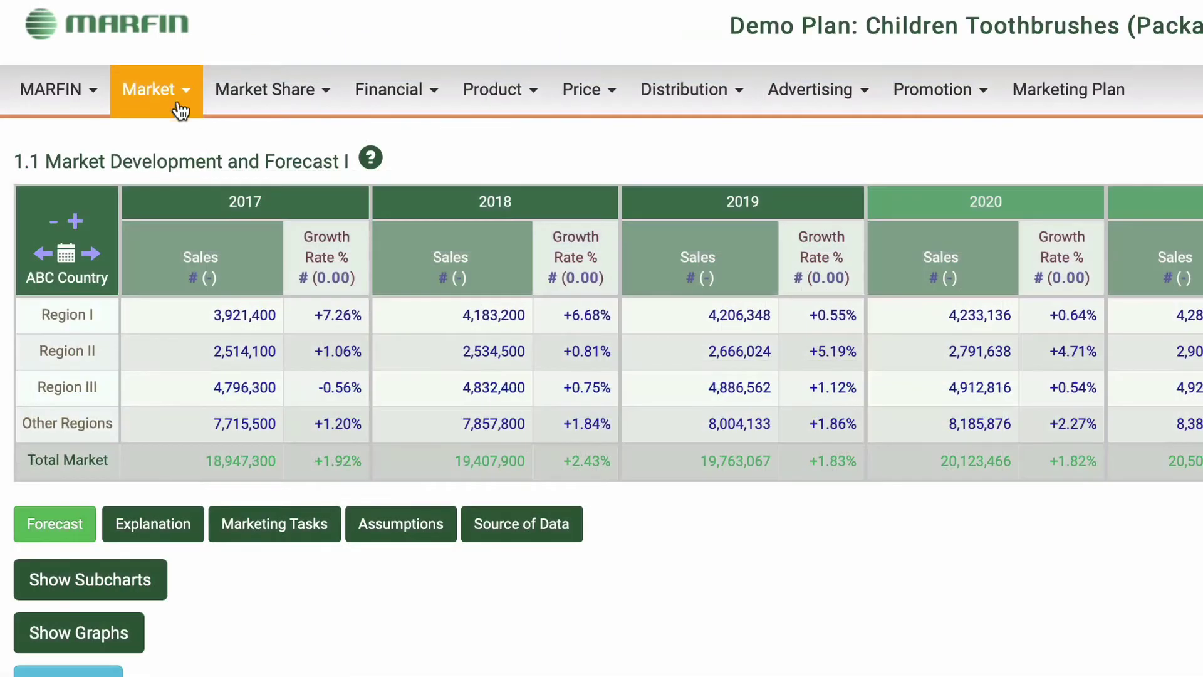
pyautogui.click(177, 100)
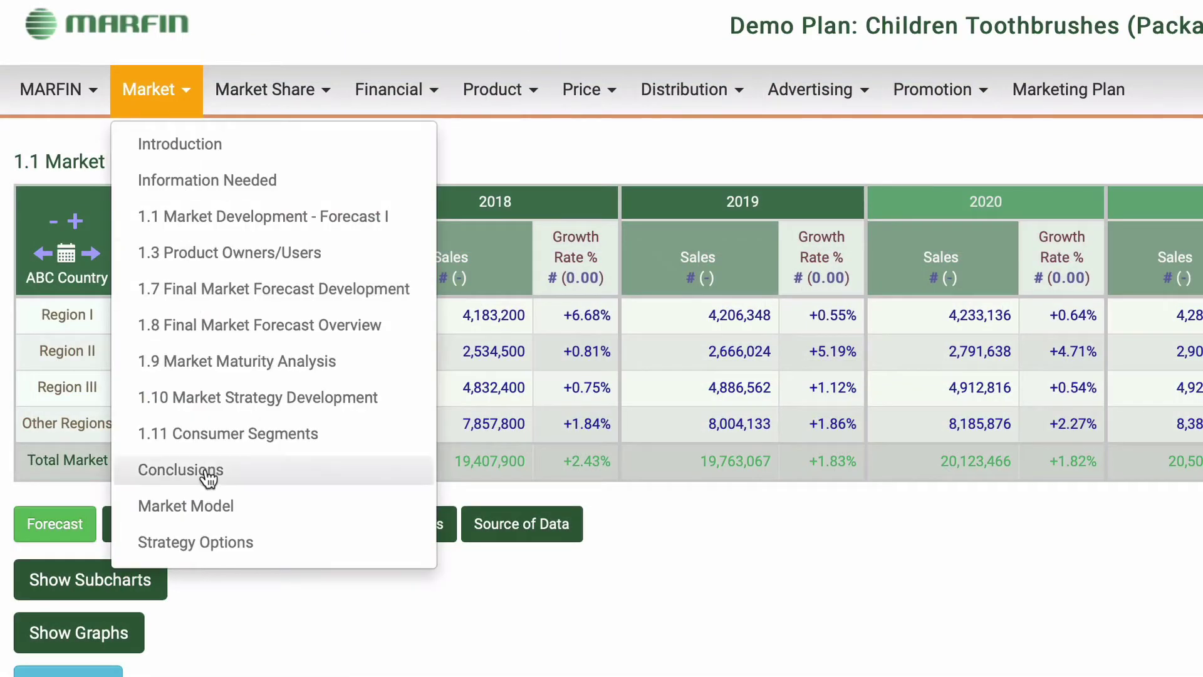
pyautogui.click(206, 545)
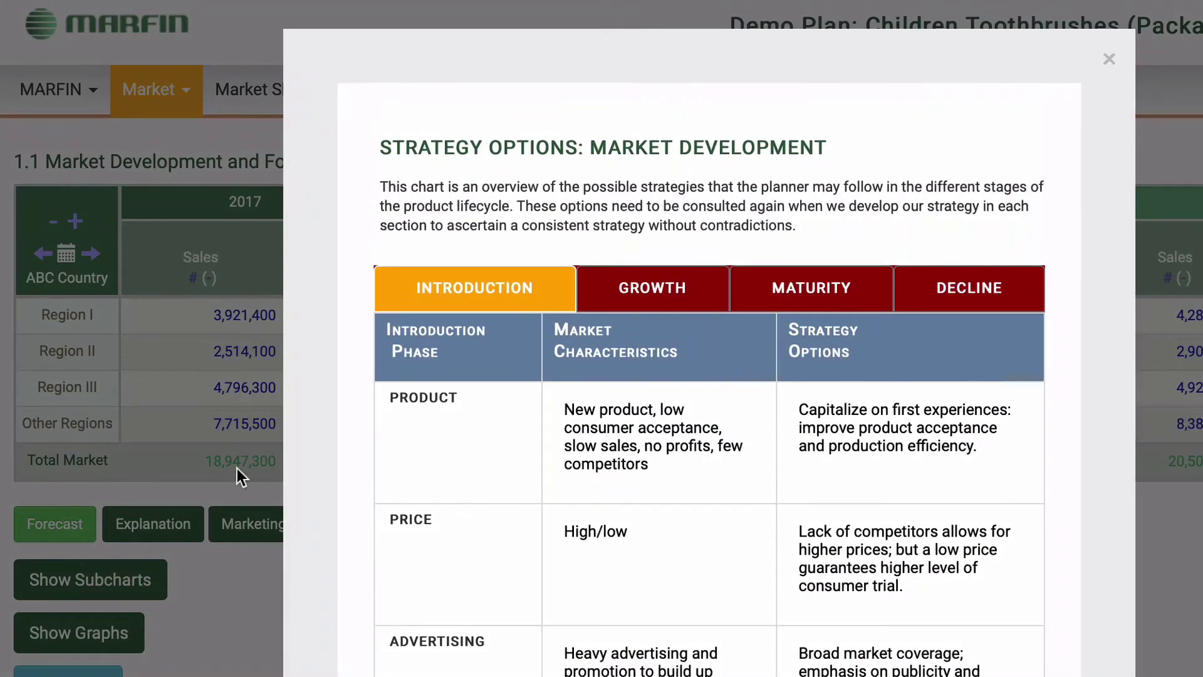
pyautogui.click(629, 300)
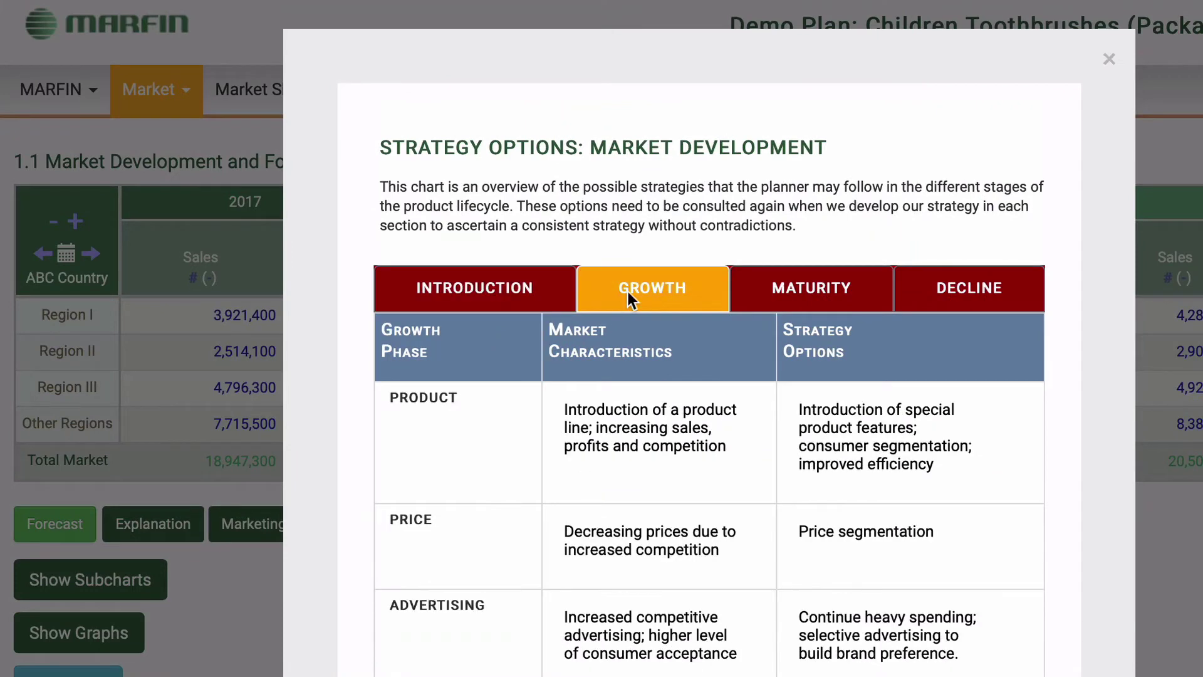
pyautogui.click(792, 297)
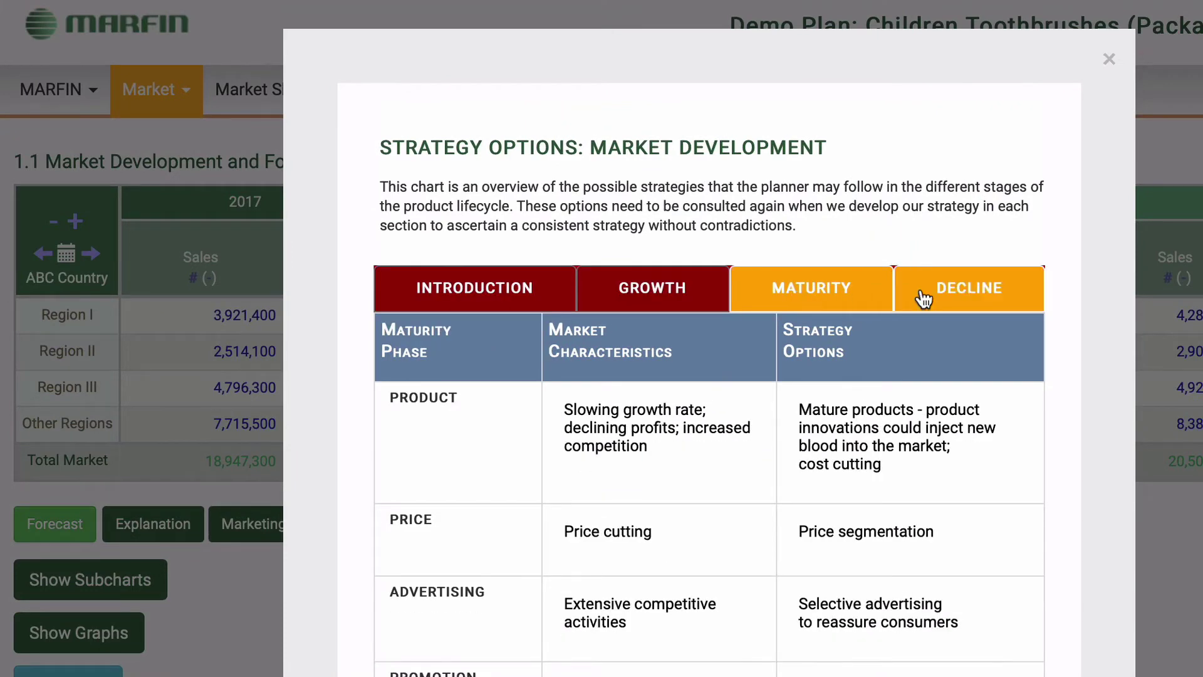
pyautogui.click(975, 293)
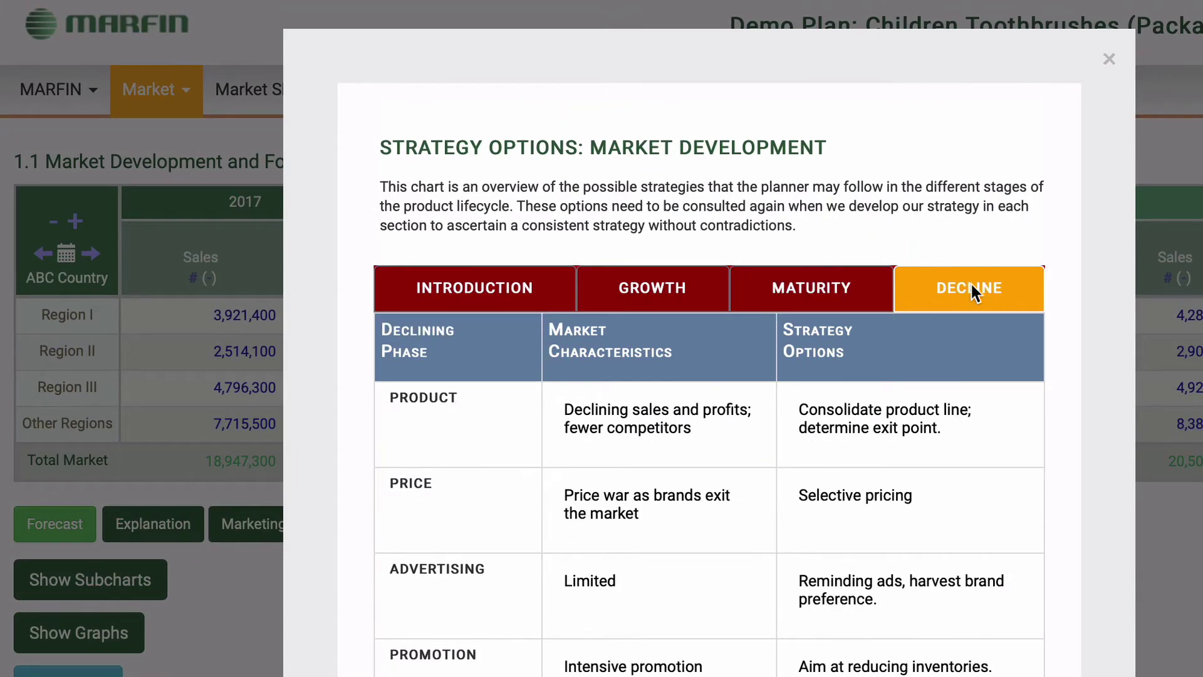
pyautogui.click(552, 290)
pyautogui.scroll(-2, 714, 516)
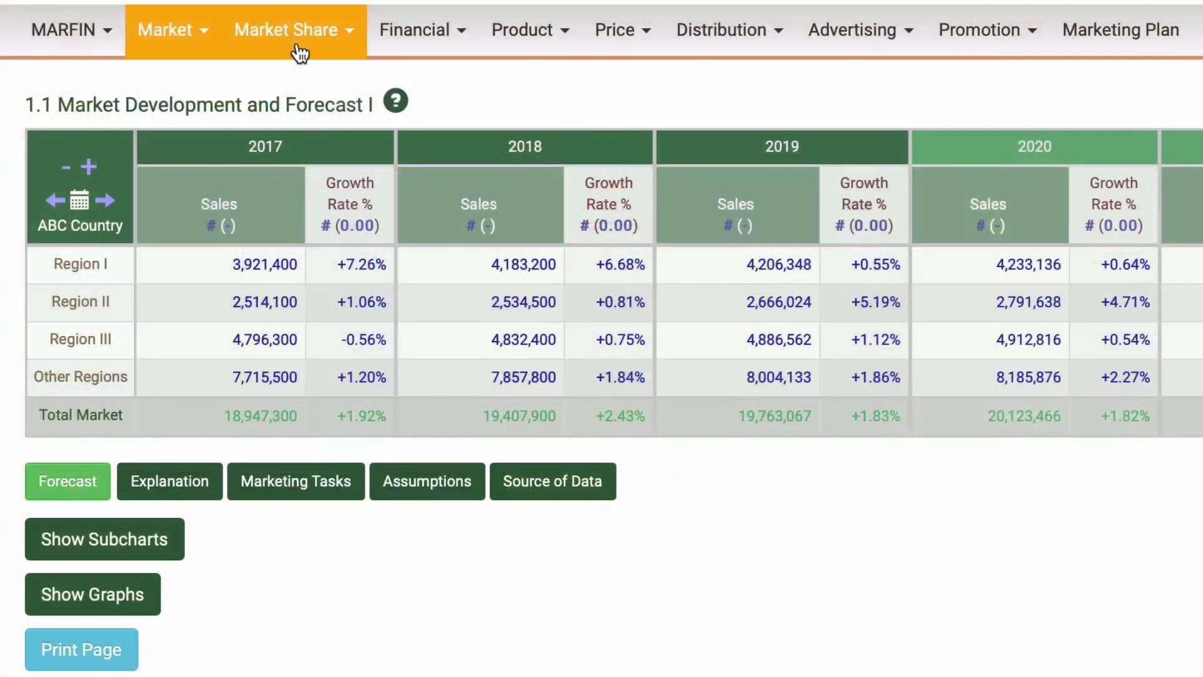
pyautogui.click(300, 51)
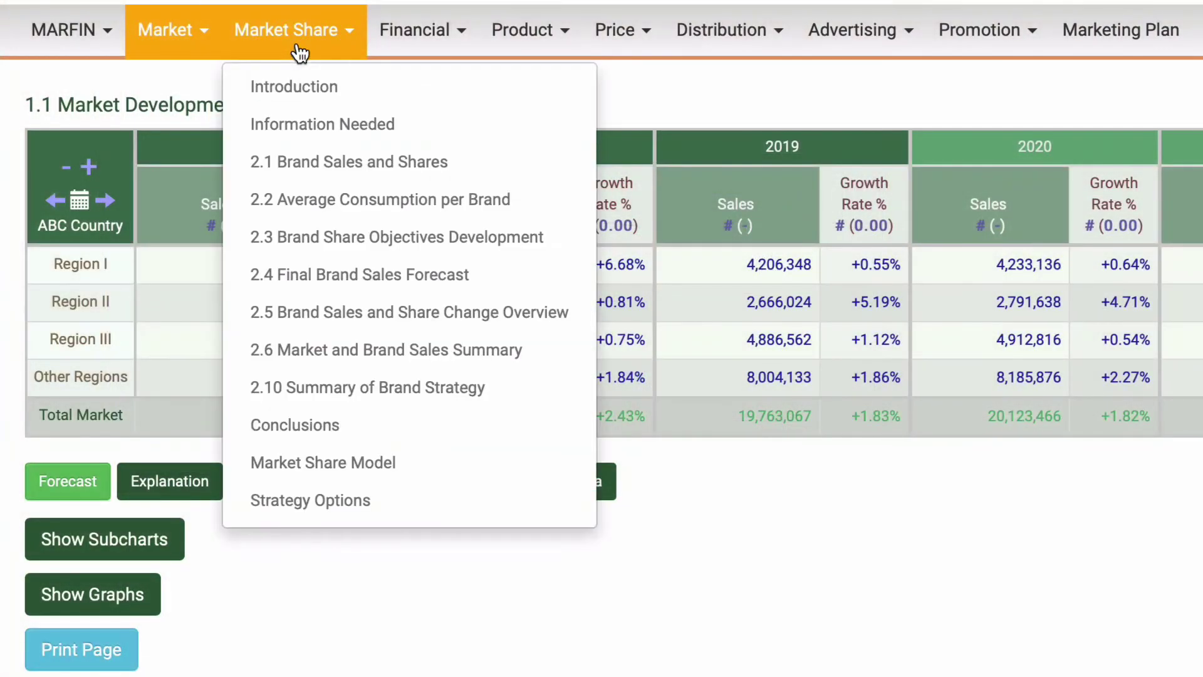
pyautogui.click(375, 503)
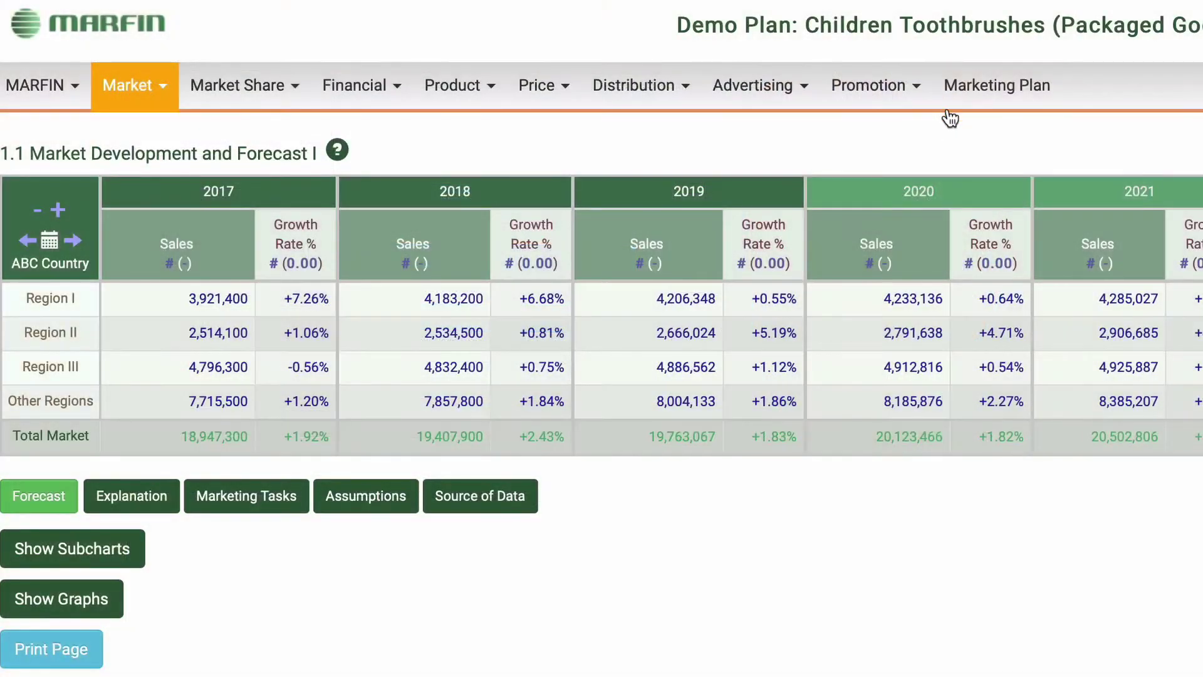
# Open the Marketing Plan and read its Introduction section through to the rationale for the business objectives.
pyautogui.click(970, 86)
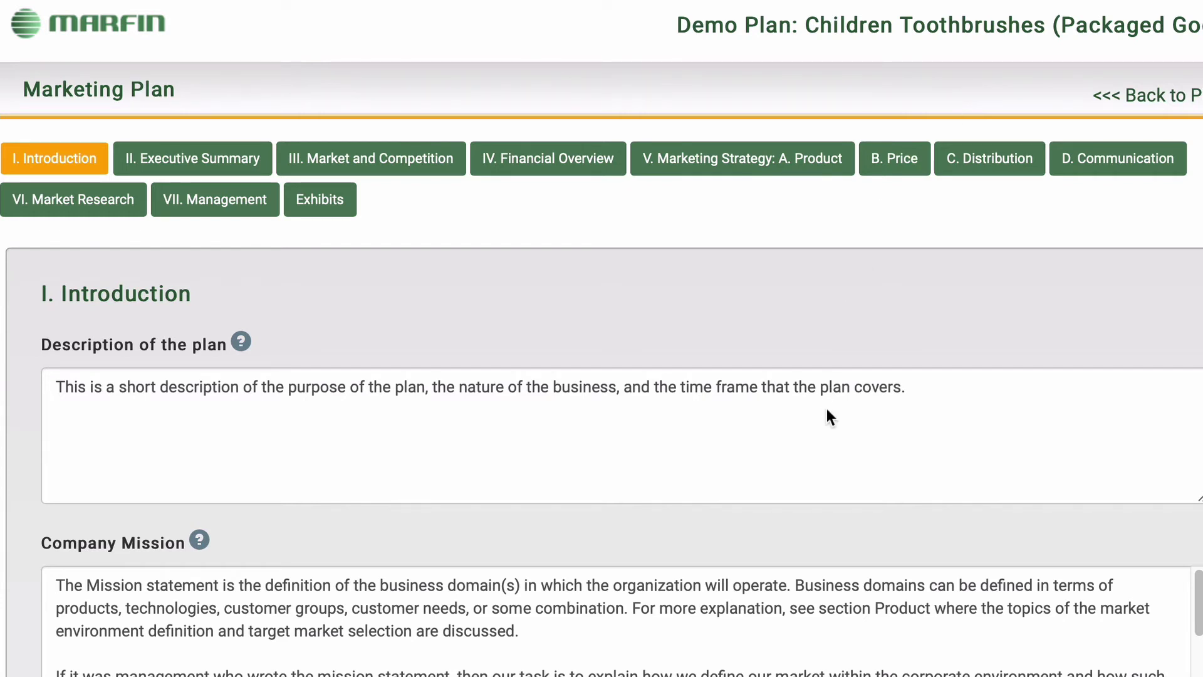
pyautogui.scroll(-5, 827, 410)
pyautogui.scroll(-3, 826, 407)
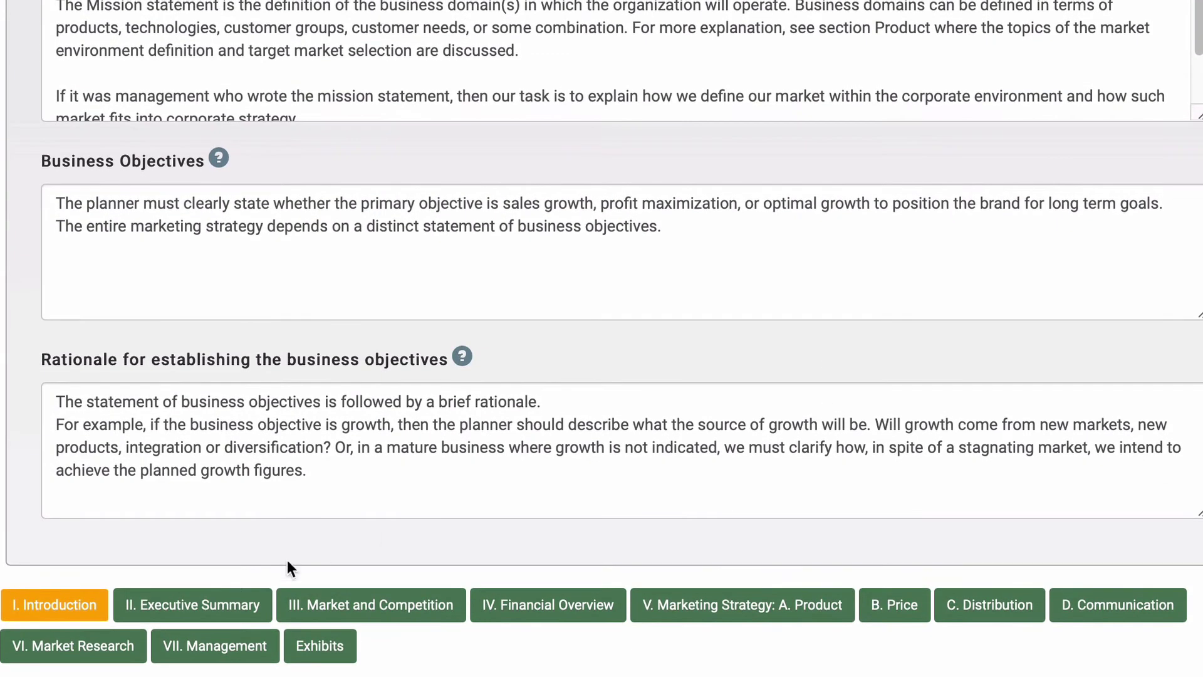
# View the plan's Executive Summary, Market and Competition, Financial Overview and Marketing Strategy: Product sections, and open the help for the last one.
pyautogui.click(202, 608)
pyautogui.scroll(4, 467, 640)
pyautogui.scroll(4, 467, 638)
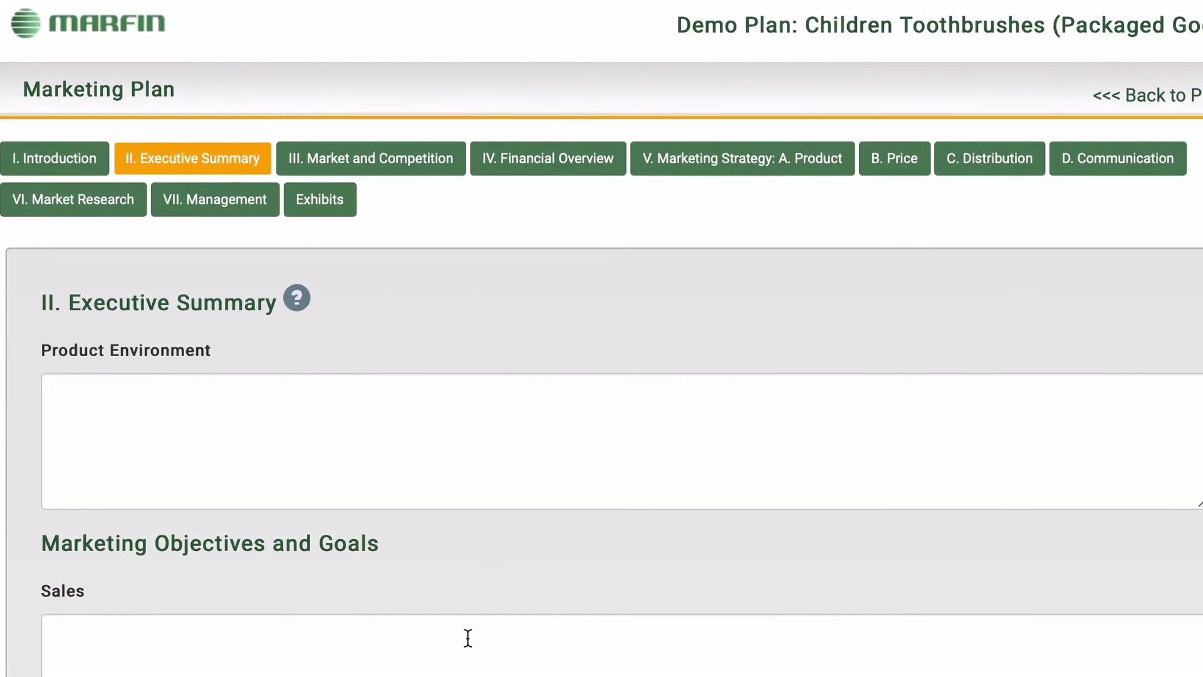
pyautogui.click(375, 168)
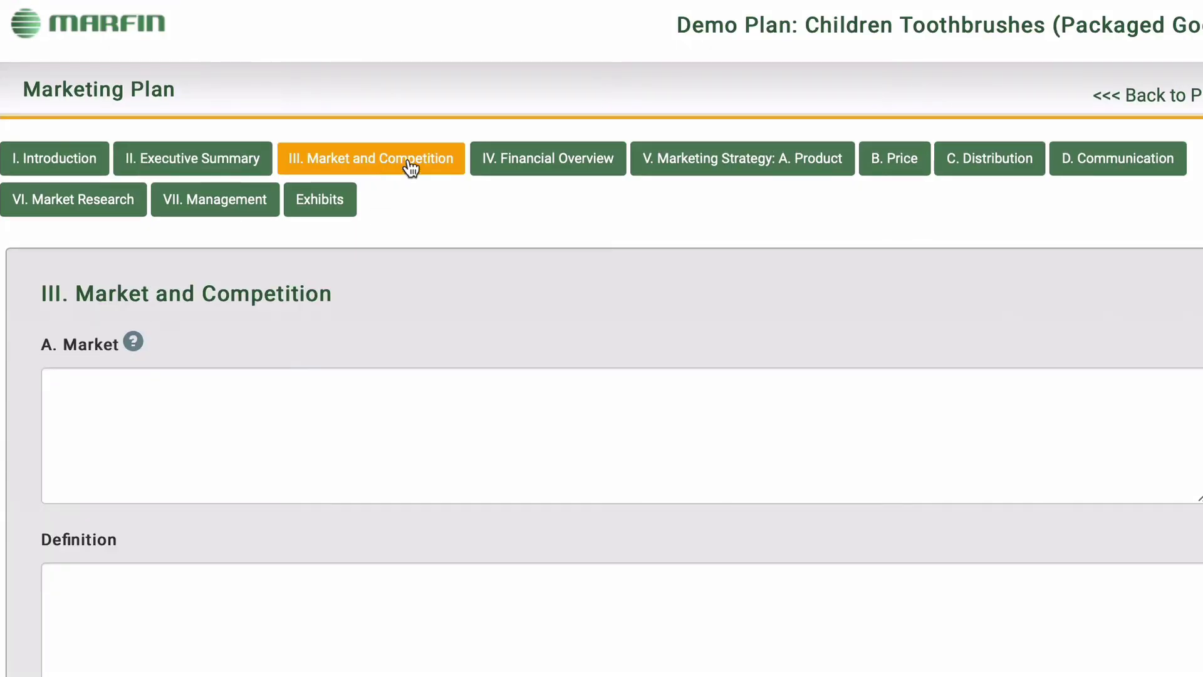
pyautogui.click(545, 166)
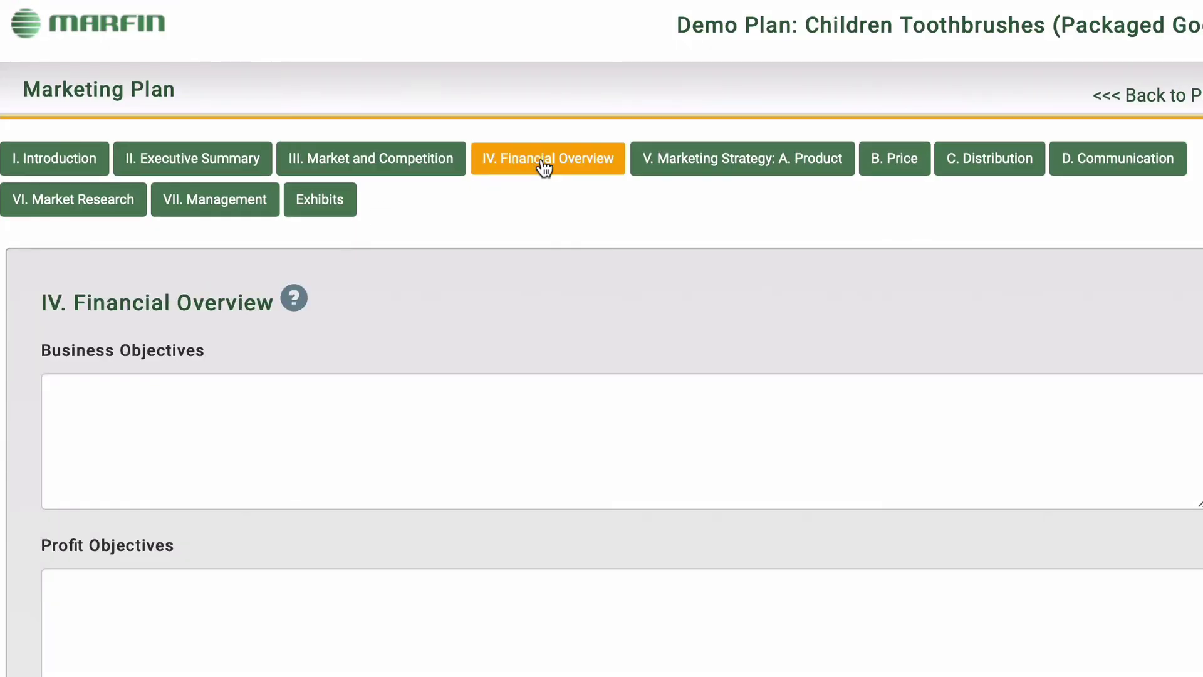
pyautogui.click(693, 176)
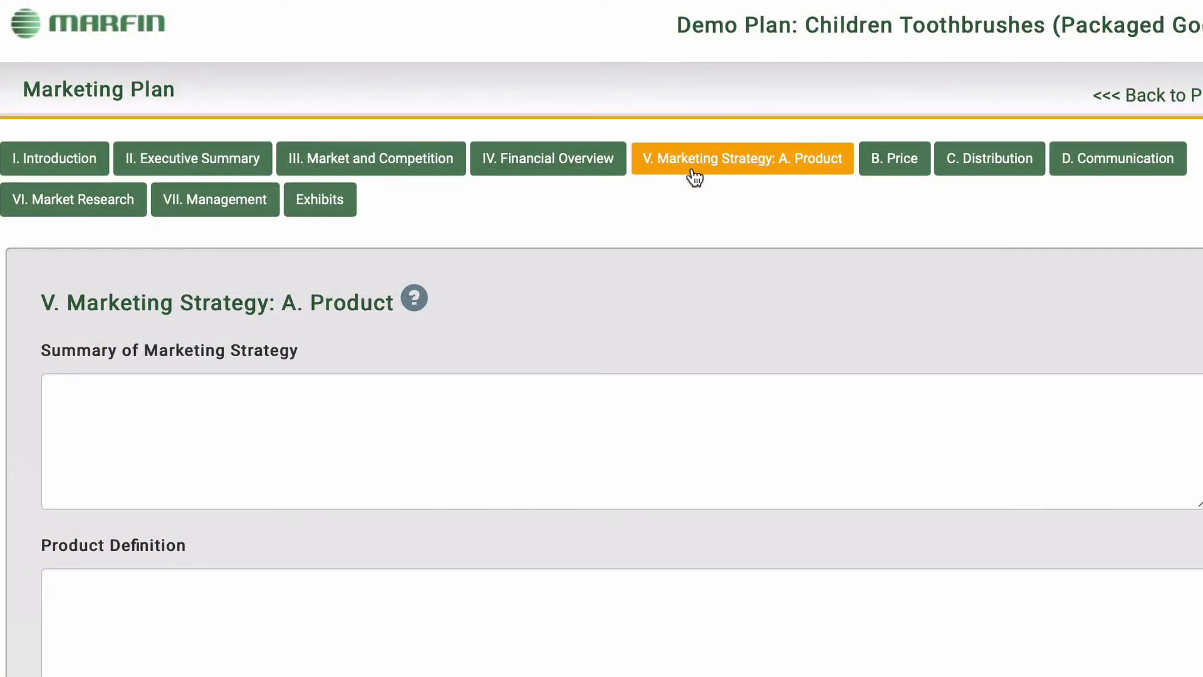
pyautogui.click(411, 304)
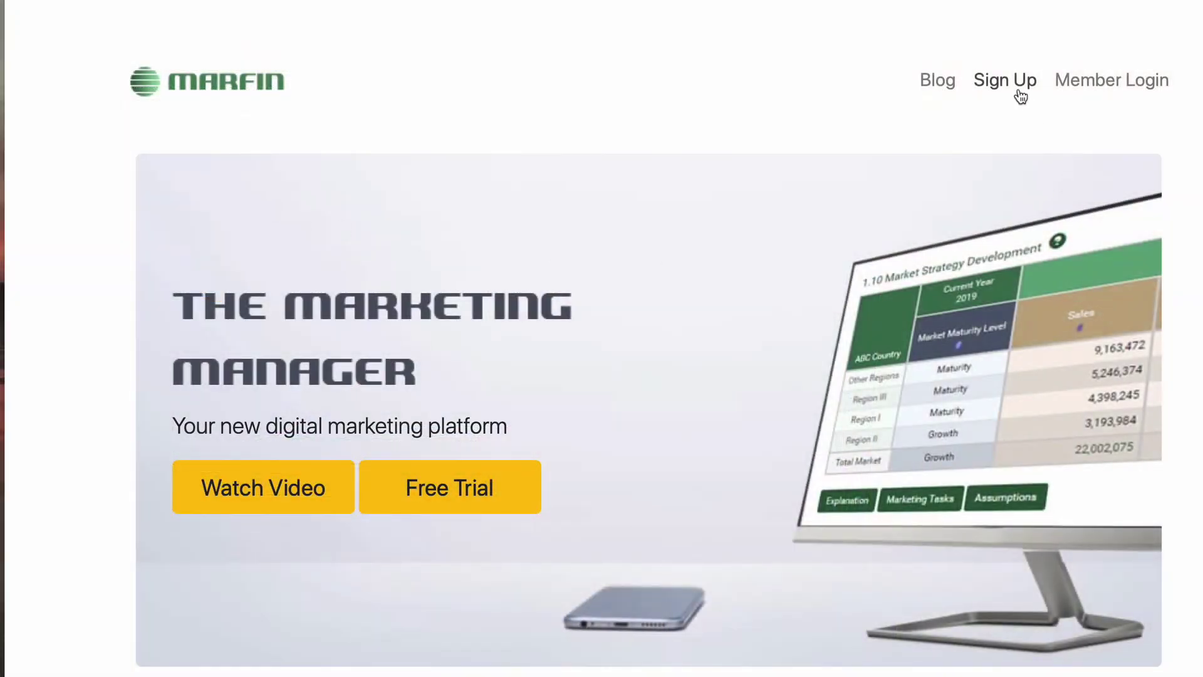
# Open the sign-up form for a free demo from the MARFIN home page.
pyautogui.click(1017, 86)
pyautogui.scroll(-2, 1018, 86)
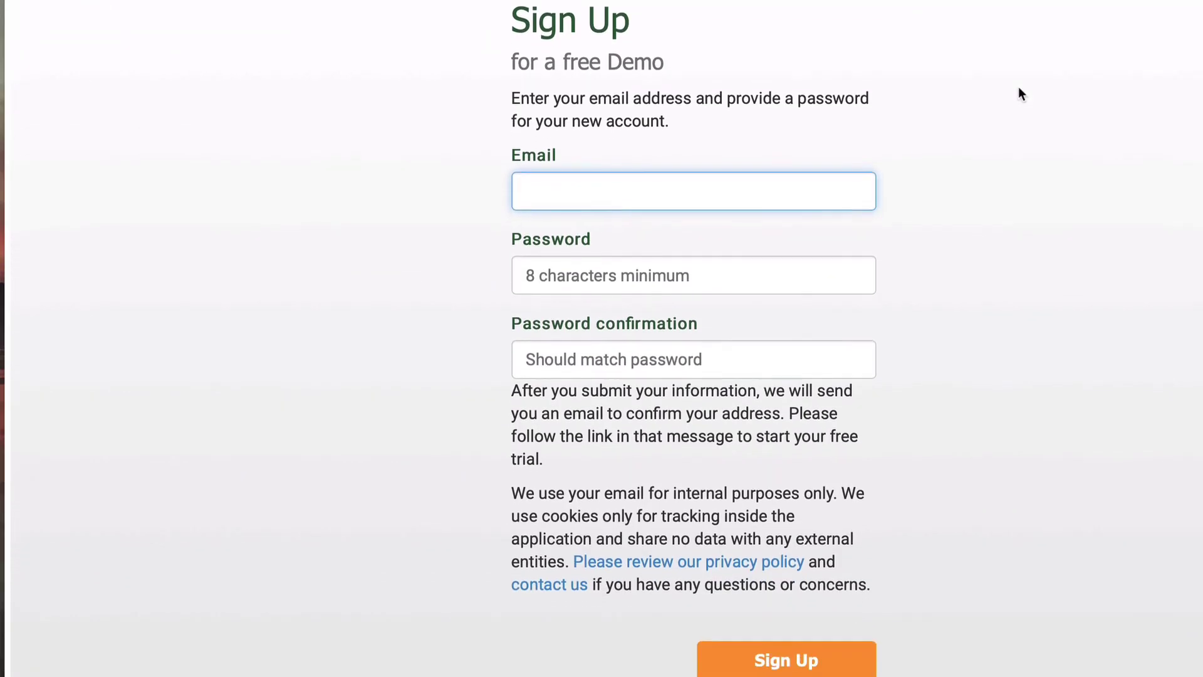